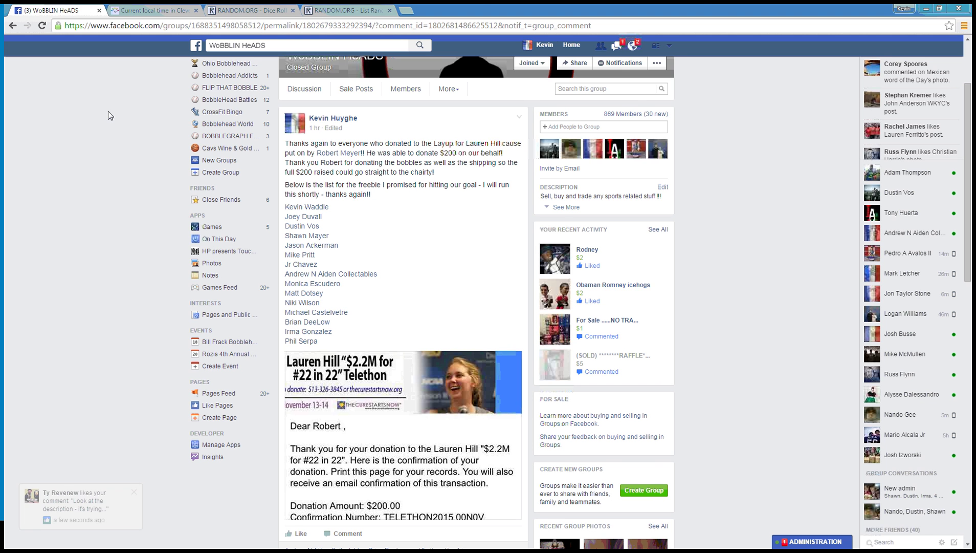
scroll(716, 313, down, 1)
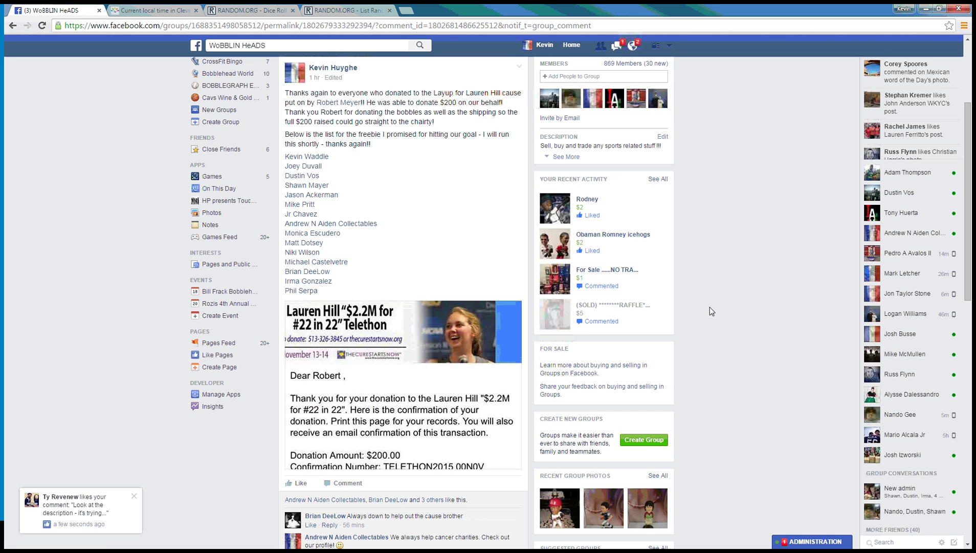
scroll(461, 310, down, 2)
scroll(365, 405, down, 1)
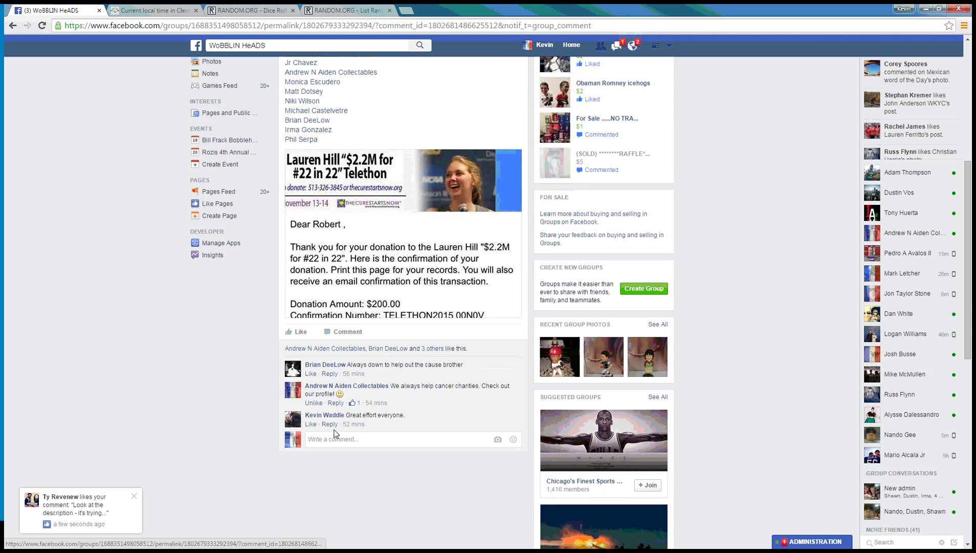
scroll(333, 434, up, 2)
scroll(374, 394, down, 3)
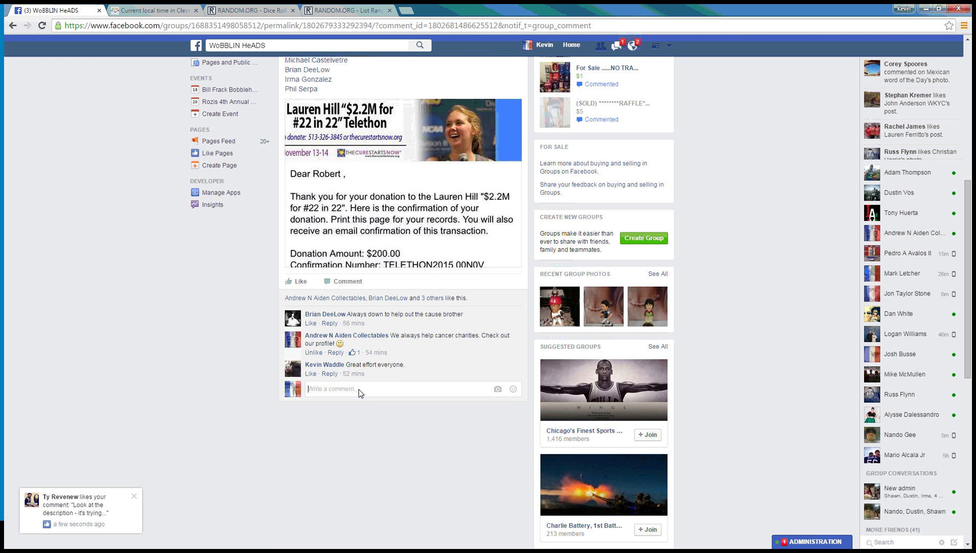
text(live)
Step: Post the 'live' comment, check Cleveland's local time, and copy the freebie name list
key(Return)
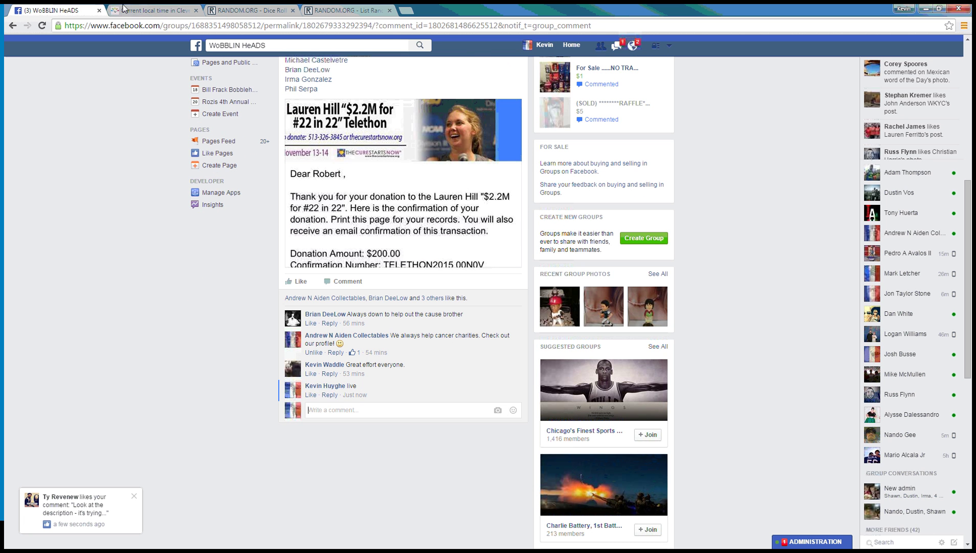
click(136, 12)
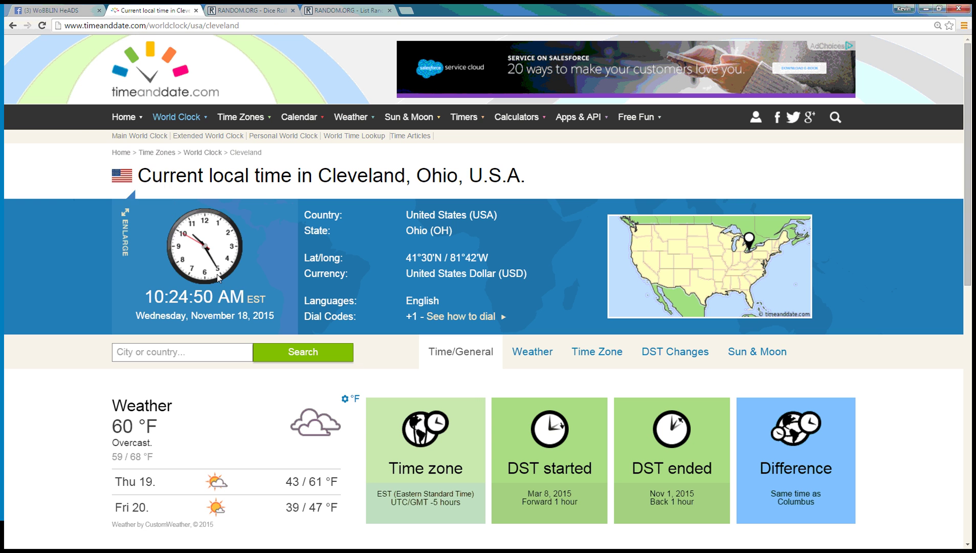
click(80, 11)
scroll(305, 130, up, 1)
scroll(305, 130, up, 2)
drag(282, 106, 340, 227)
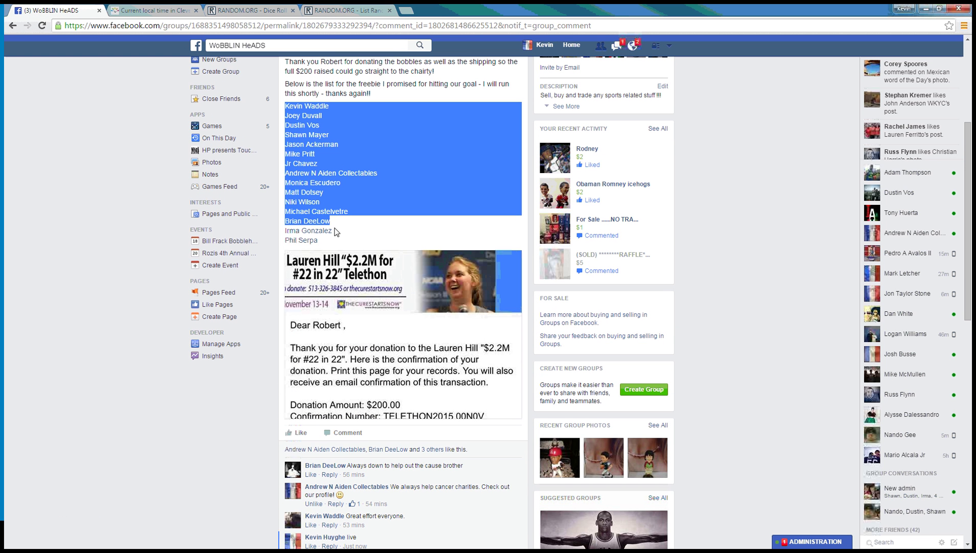
Step: Paste the names into the List Randomizer and roll two dice, getting 1 and 5
click(347, 11)
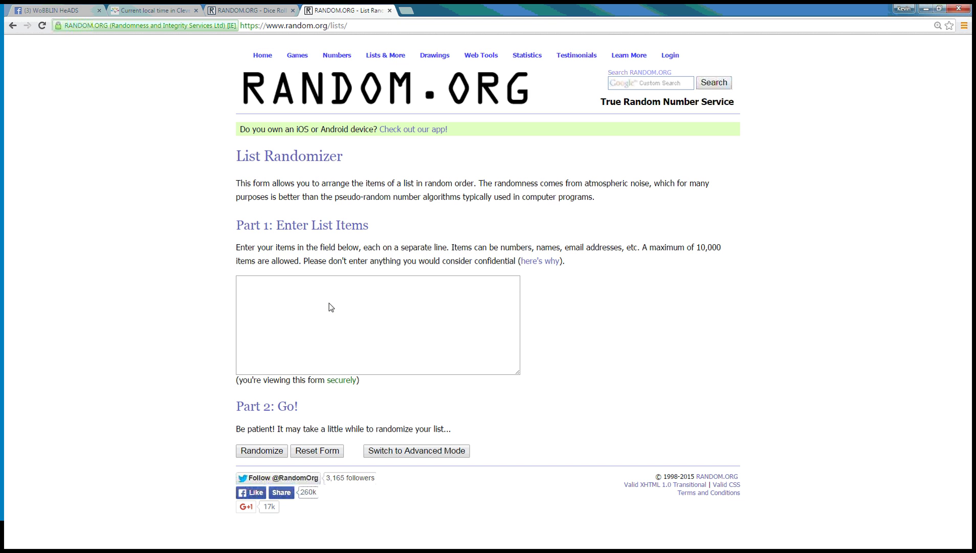
click(298, 316)
key(ctrl+v)
click(252, 12)
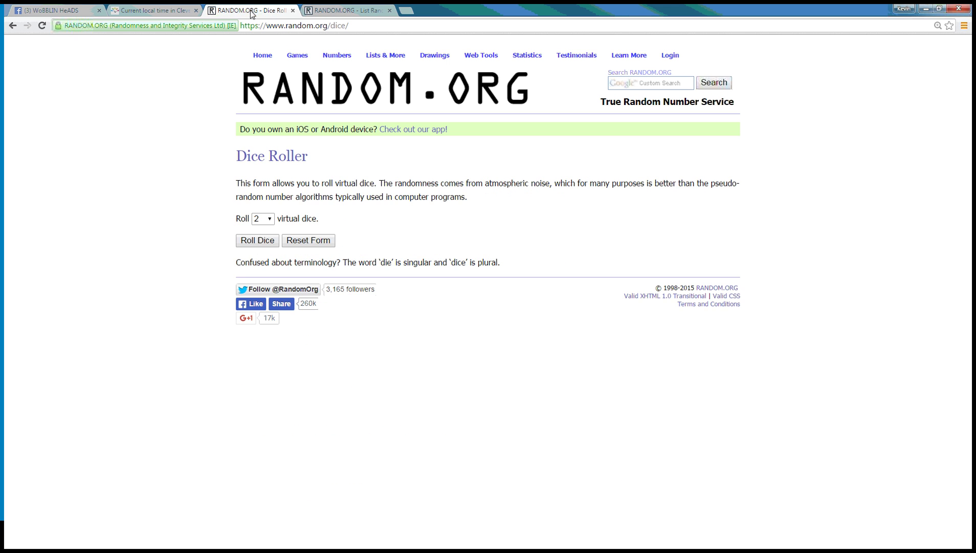
click(261, 241)
click(266, 271)
Step: Shuffle the 15-name list six times, then highlight the shuffle count and top name
click(336, 12)
click(260, 451)
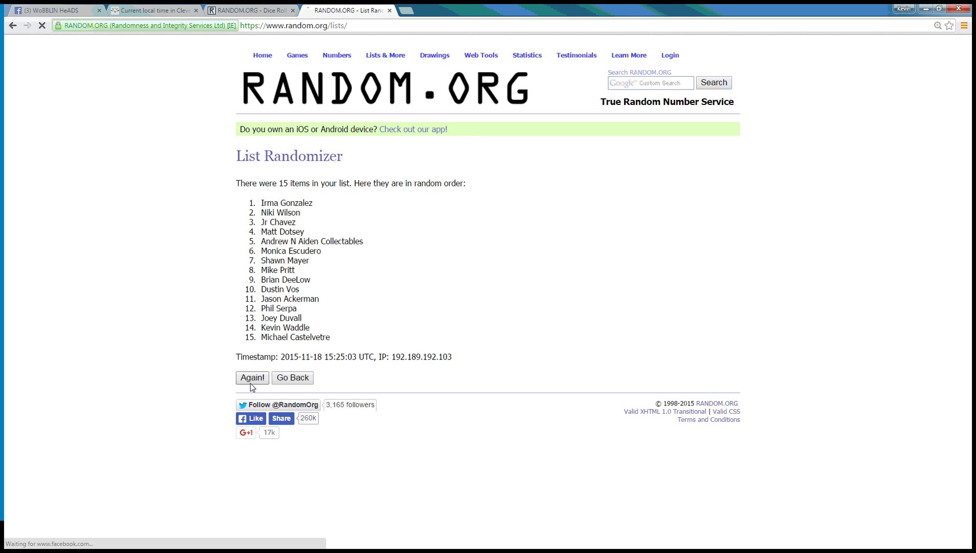
click(250, 381)
click(250, 403)
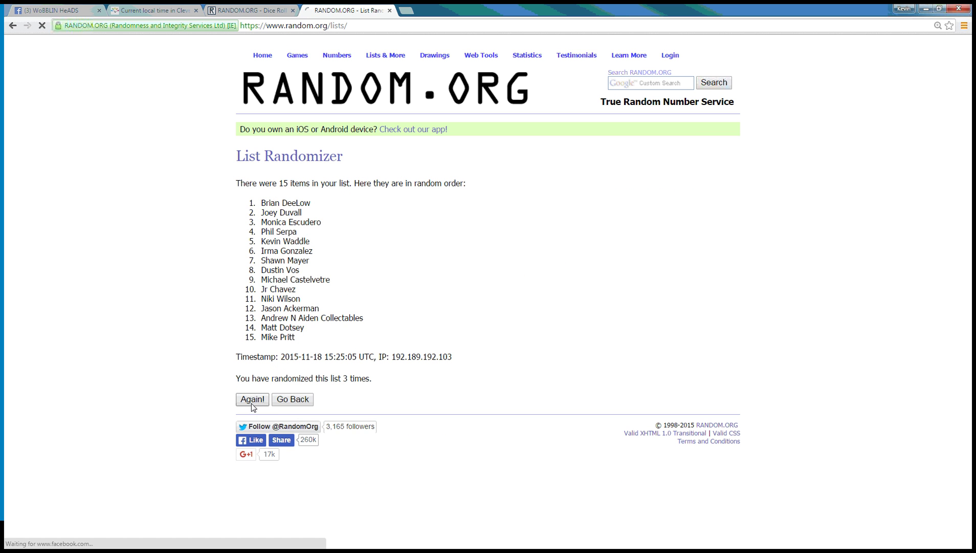
click(251, 401)
click(252, 401)
drag(345, 385, 406, 377)
click(269, 10)
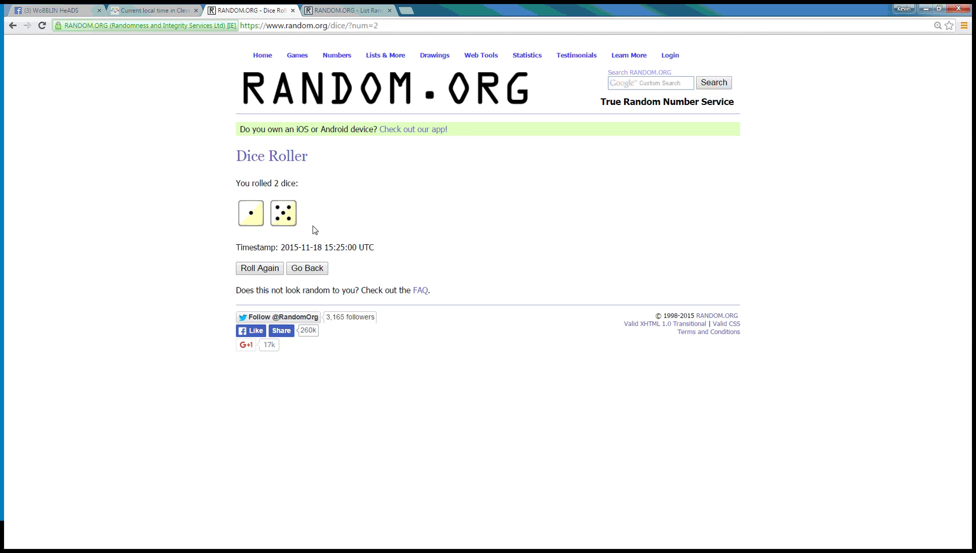
click(349, 10)
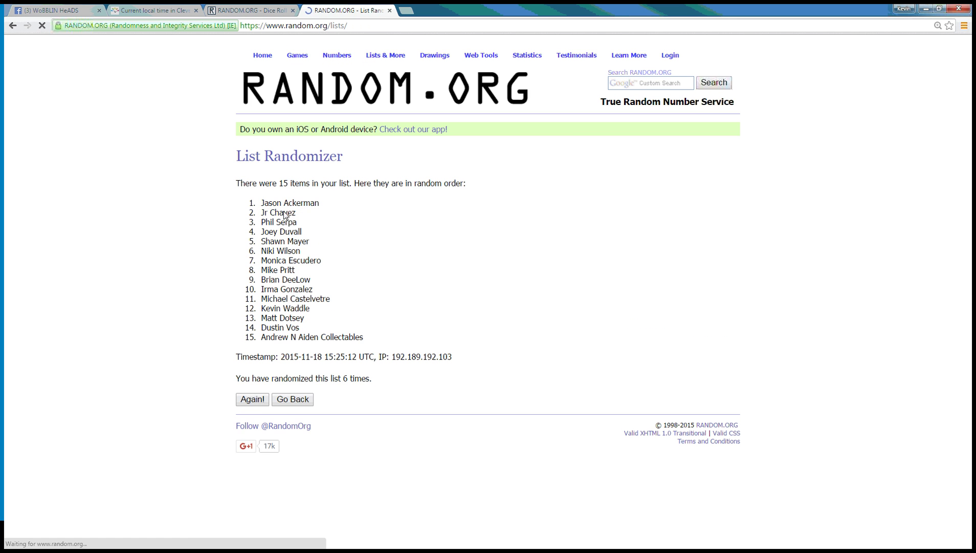
drag(269, 203, 350, 199)
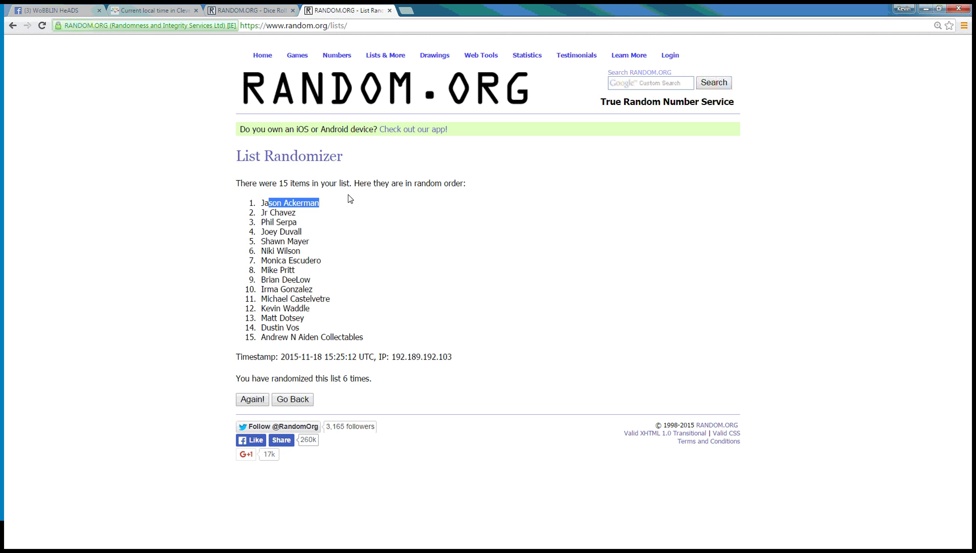
drag(260, 205, 346, 217)
click(277, 212)
drag(261, 203, 345, 204)
ctrl+scroll(278, 281, up, 2)
scroll(252, 300, down, 1)
click(204, 180)
drag(164, 175, 271, 174)
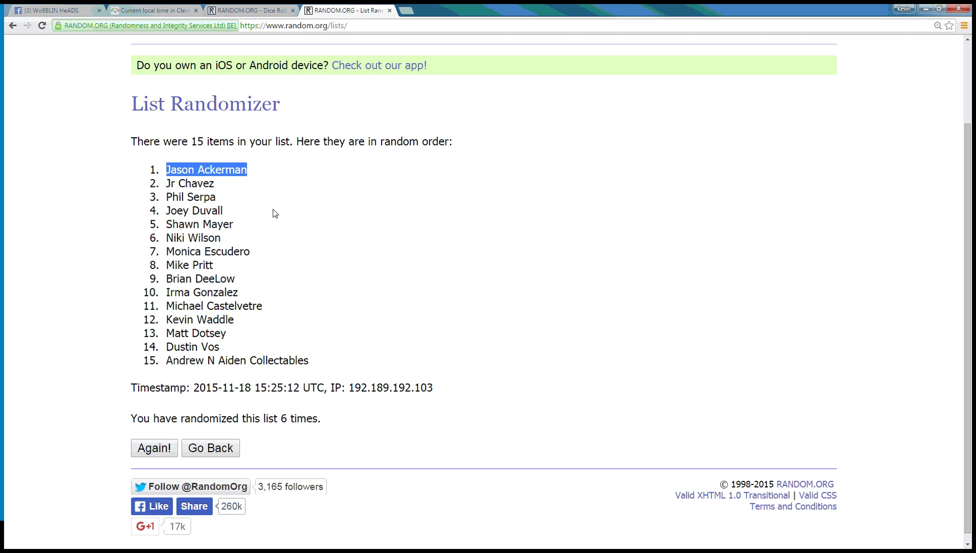
drag(194, 144, 241, 149)
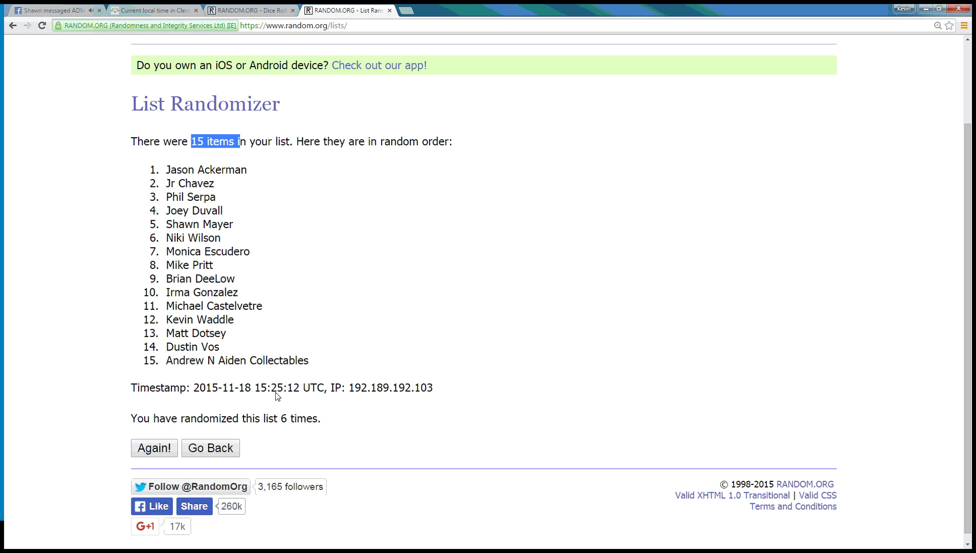
drag(281, 422, 338, 418)
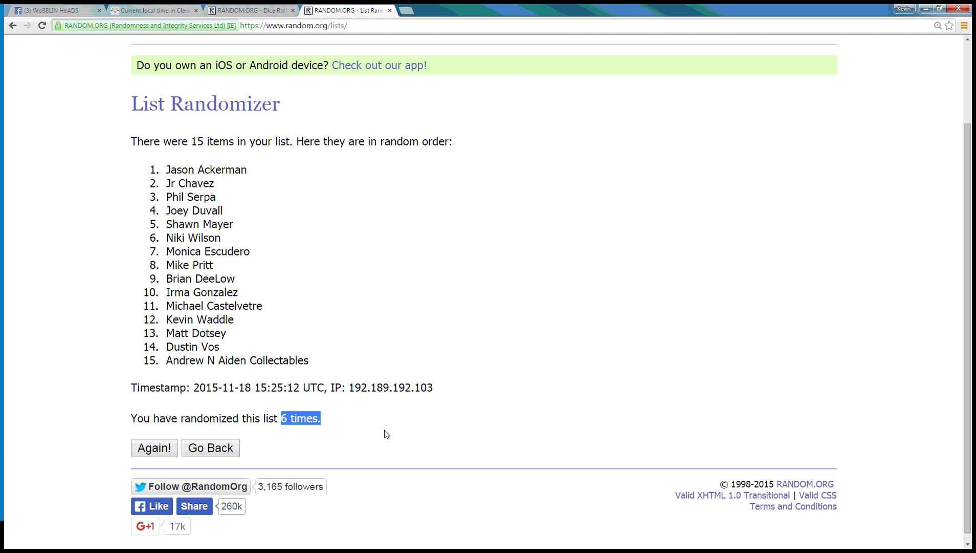
Step: Recheck the dice result and Cleveland time, then post the 'done' comment
click(260, 10)
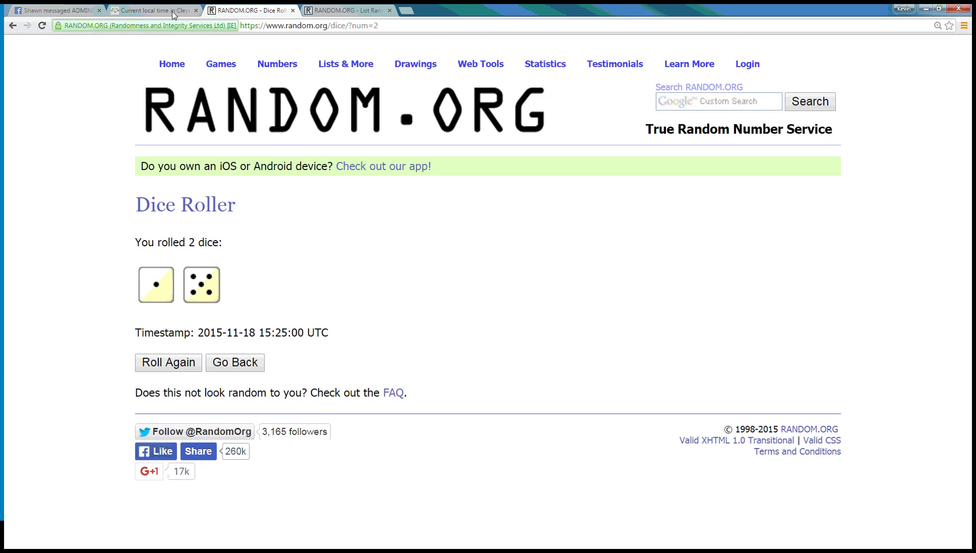
click(166, 11)
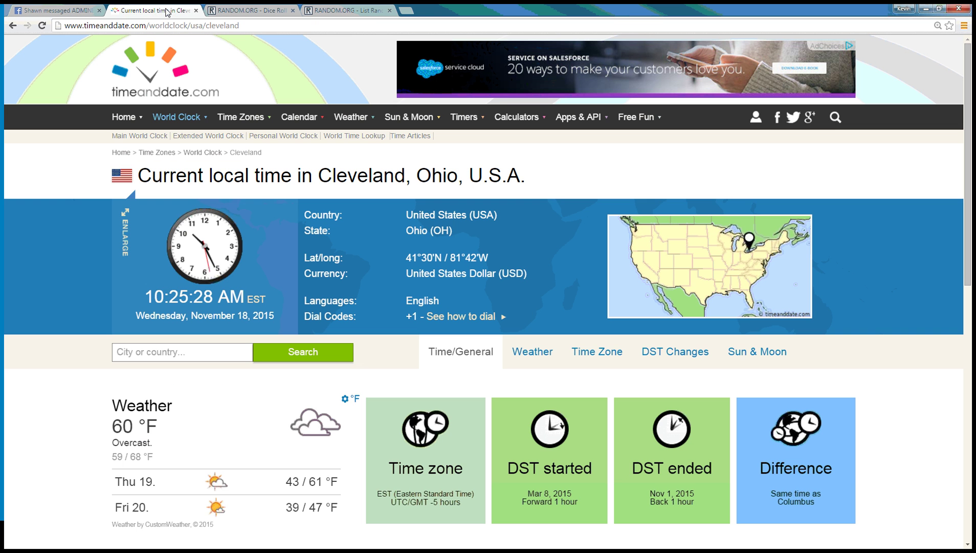
click(62, 11)
scroll(419, 305, down, 3)
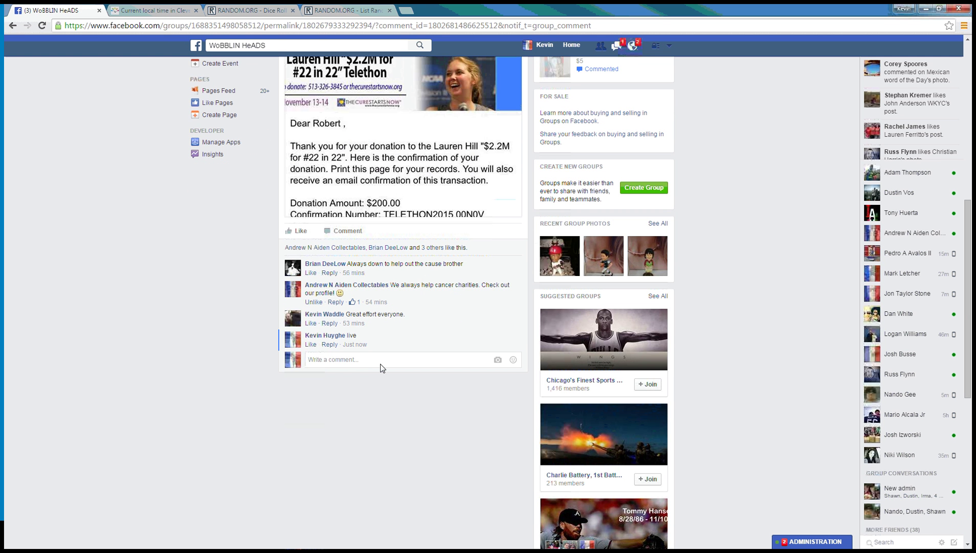
text(done)
key(Return)
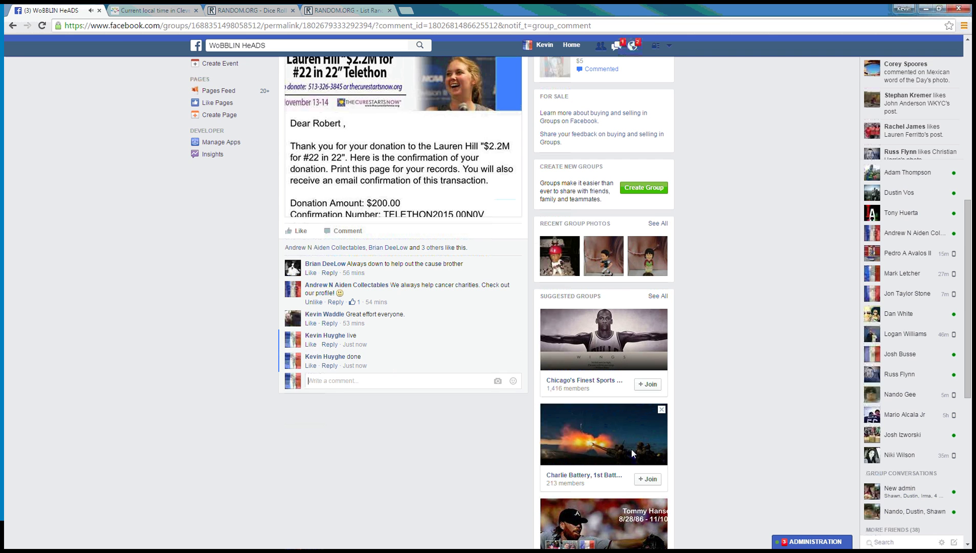